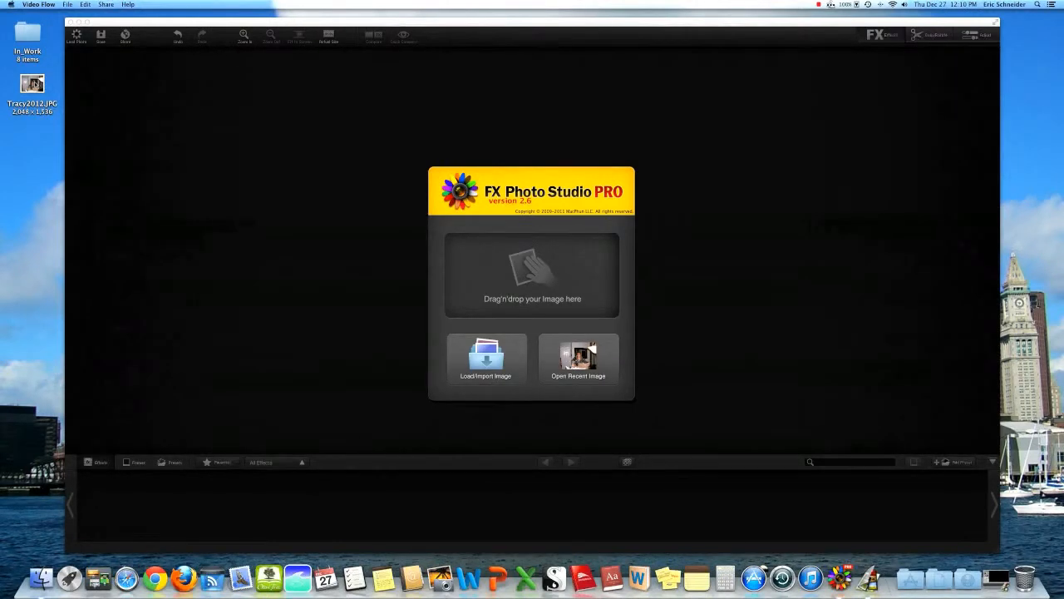
Load Tracy2012.JPG from the desktop, and collapse and restore the effects thumbnail strip
left_click_drag(33, 83, 519, 266)
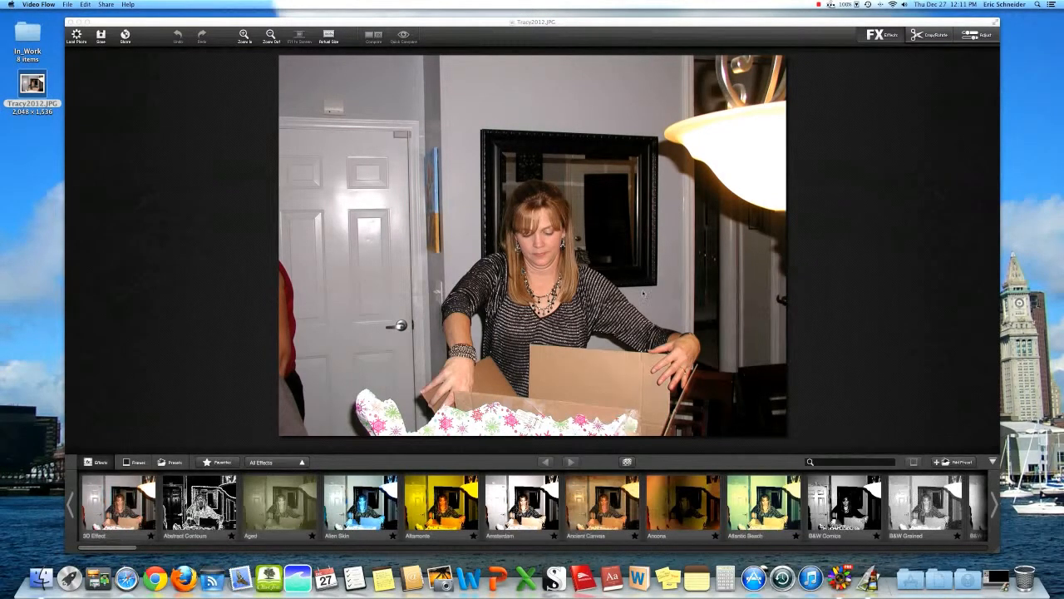
left_click(996, 464)
left_click(994, 463)
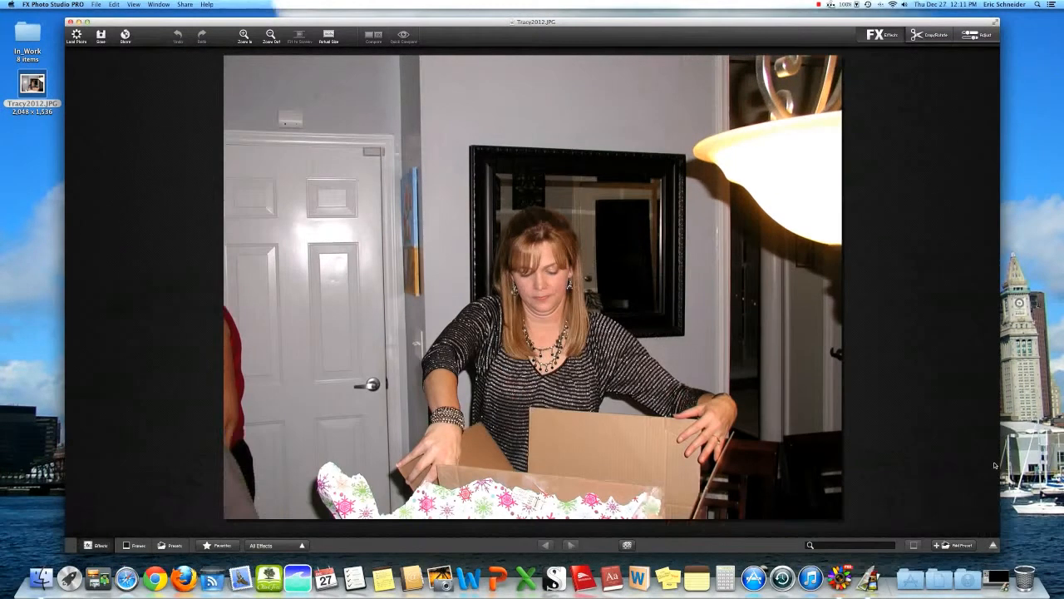
left_click(993, 544)
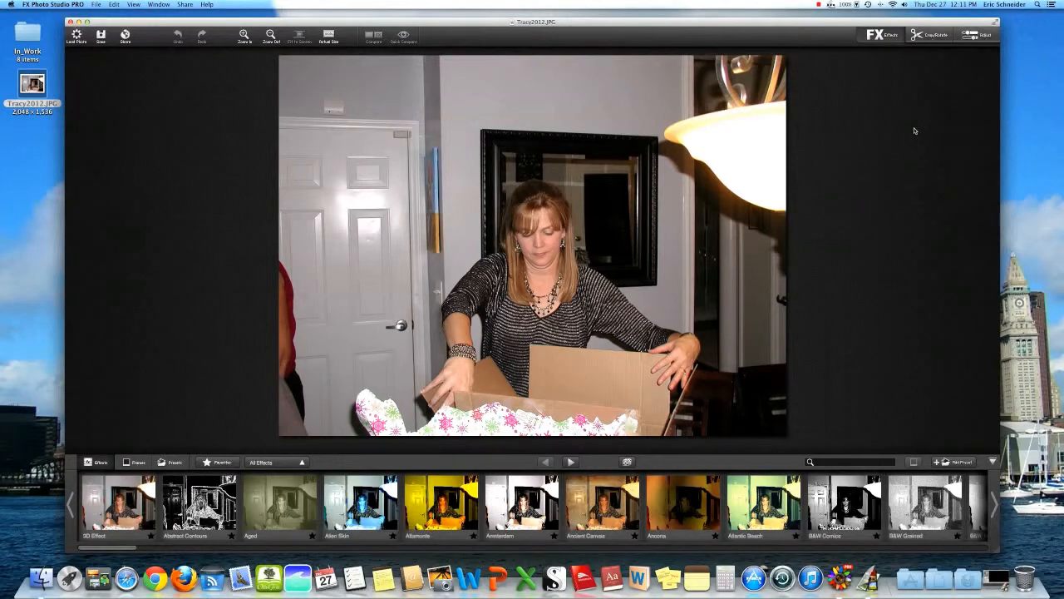
Crop the photo to 16x9 proportions at 2044x1150, keeping its full width and the lower part of the image
left_click(934, 36)
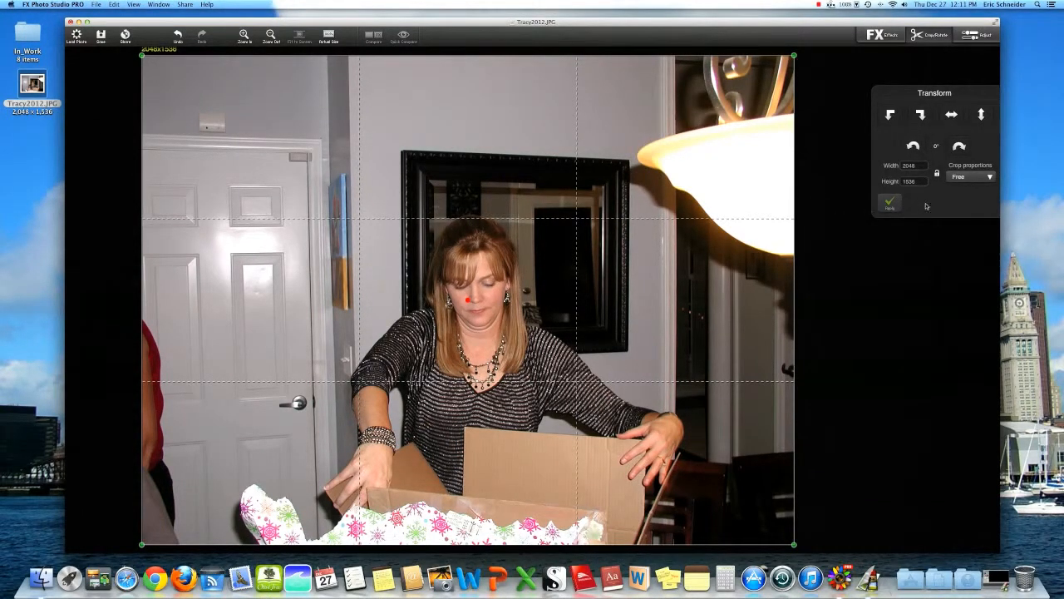
left_click(988, 177)
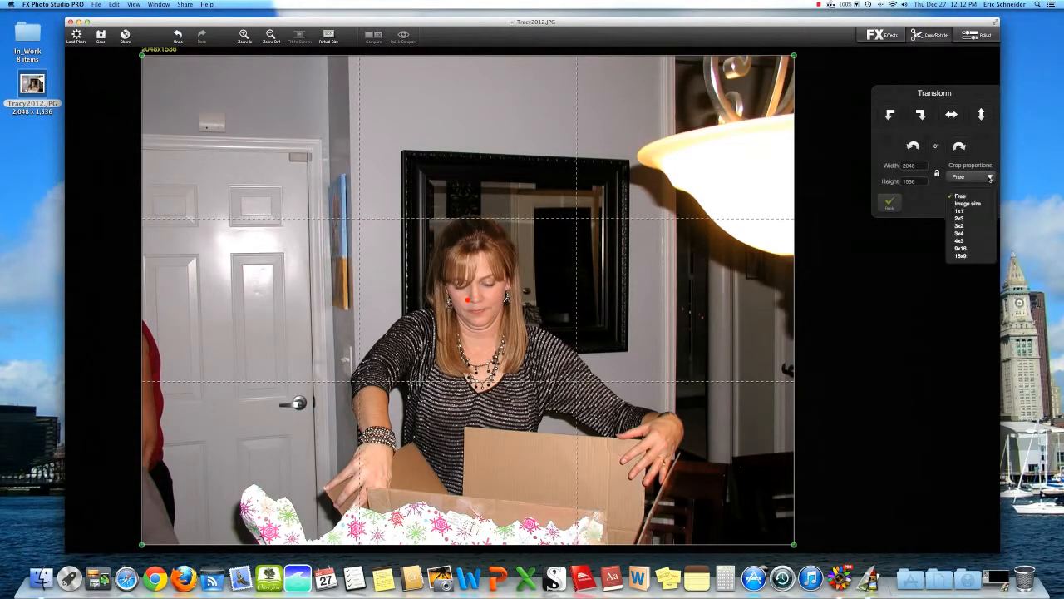
left_click(961, 256)
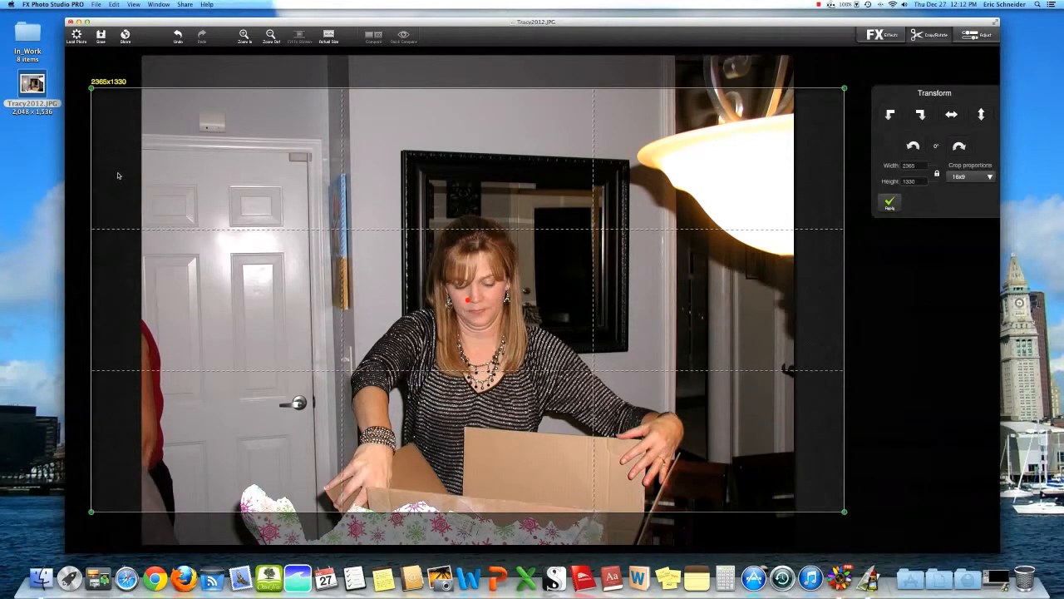
left_click_drag(422, 242, 582, 359)
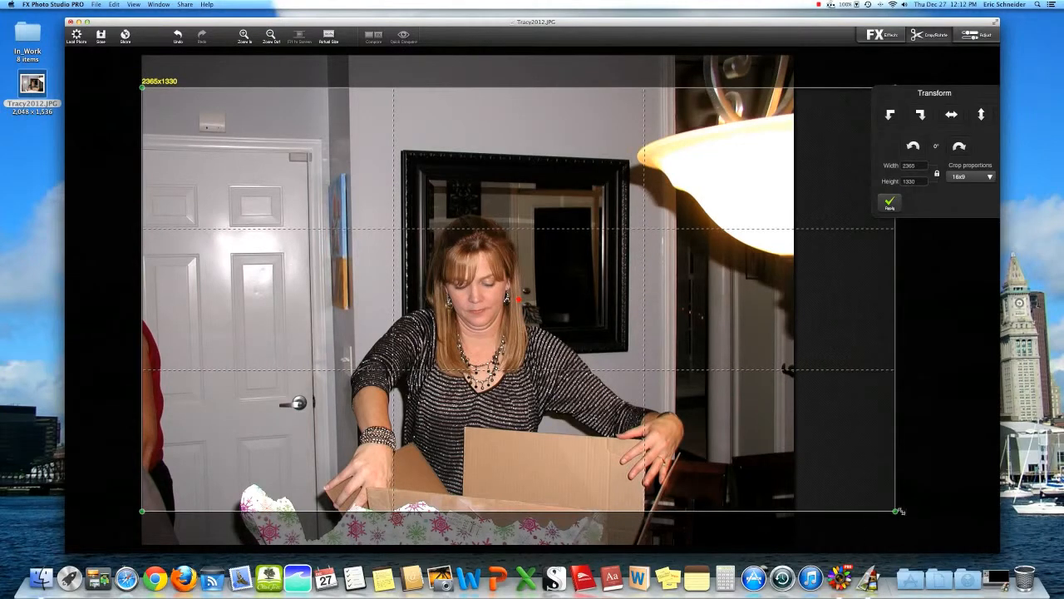
left_click_drag(895, 510, 793, 504)
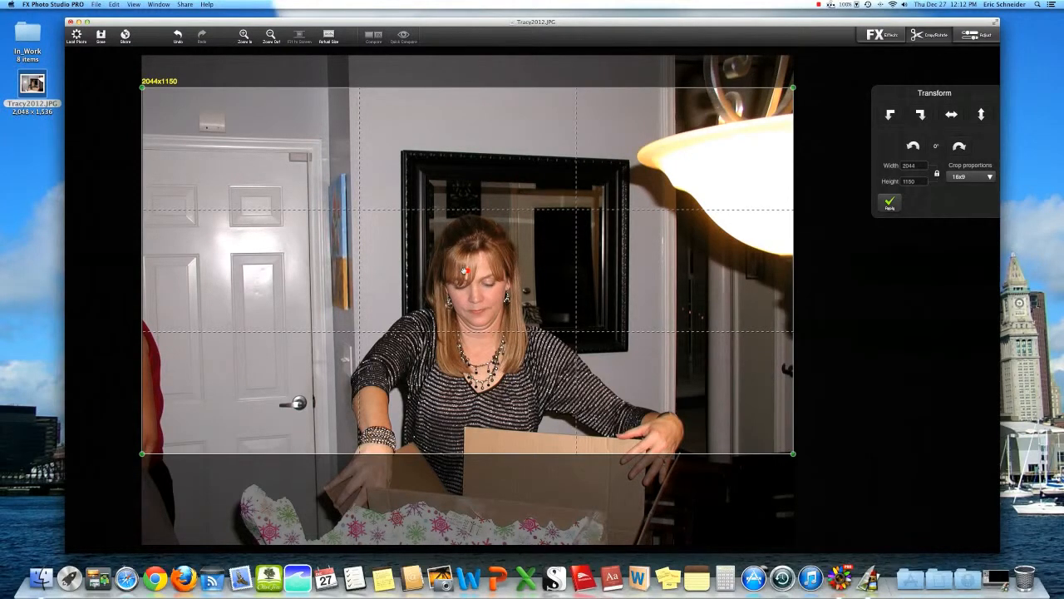
left_click_drag(467, 272, 465, 361)
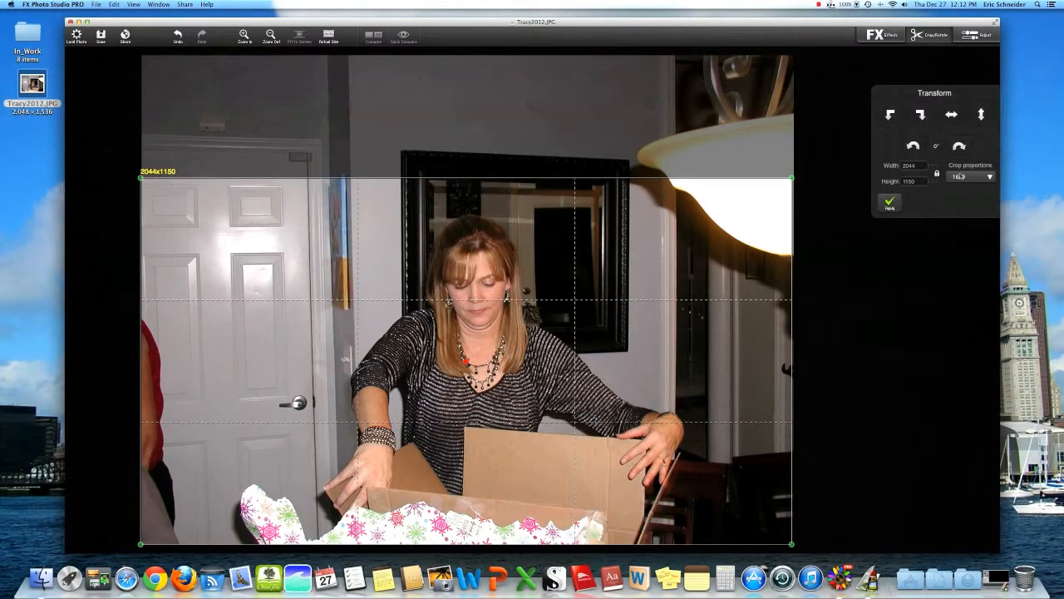
left_click(890, 204)
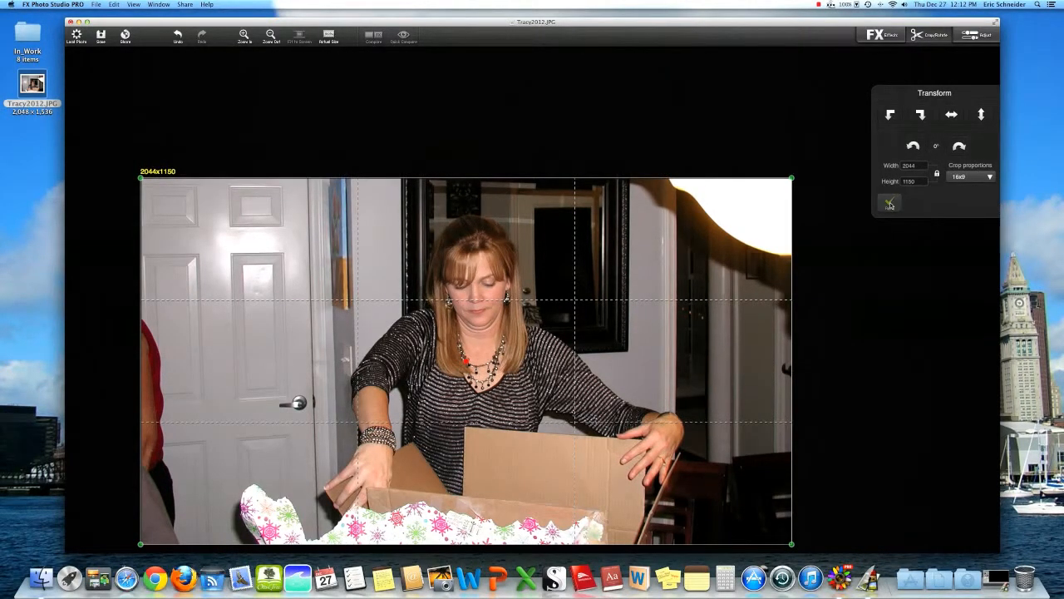
Browse the effects library and try the Color Comics effect on the cropped photo
left_click(884, 37)
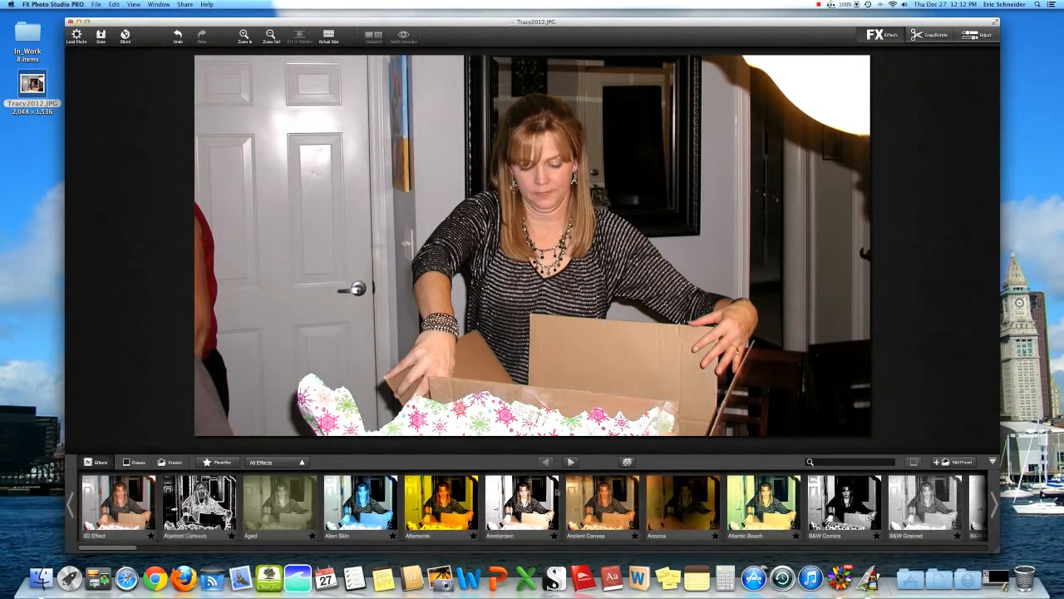
scroll(557, 493, "right", 10)
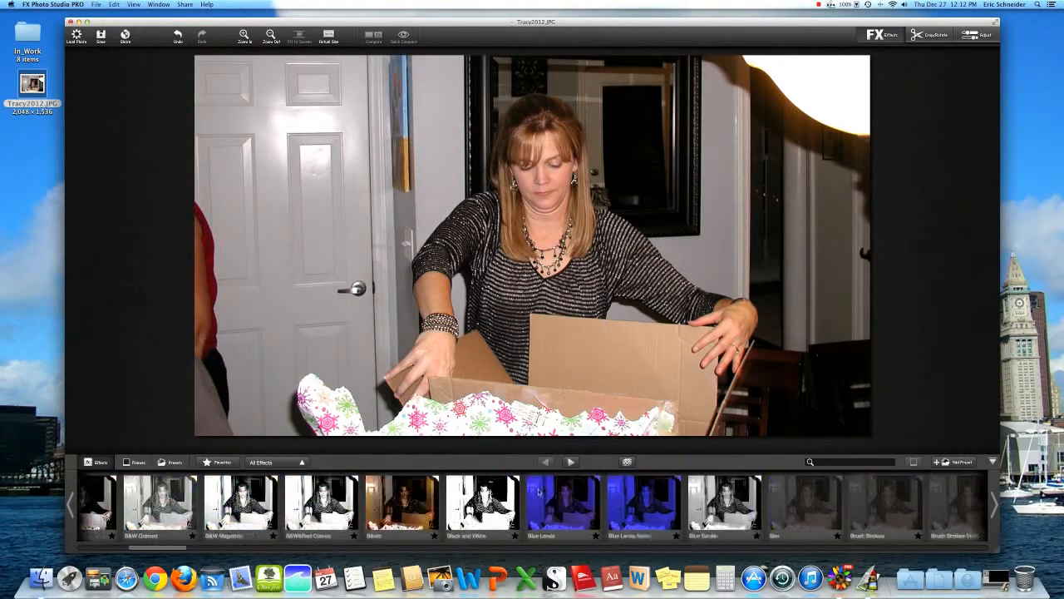
scroll(539, 492, "right", 3)
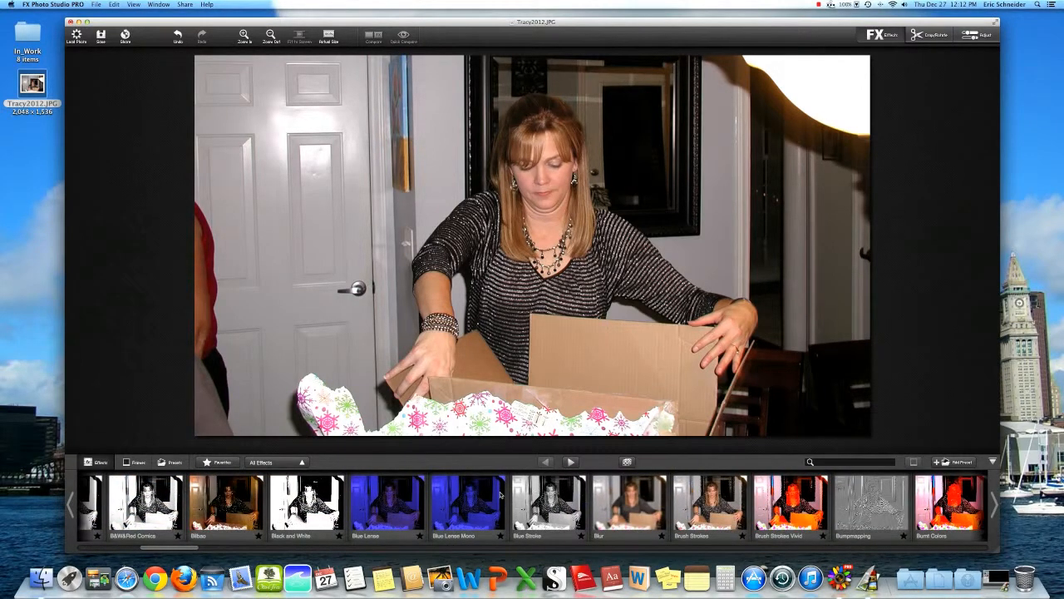
scroll(615, 475, "right", 3)
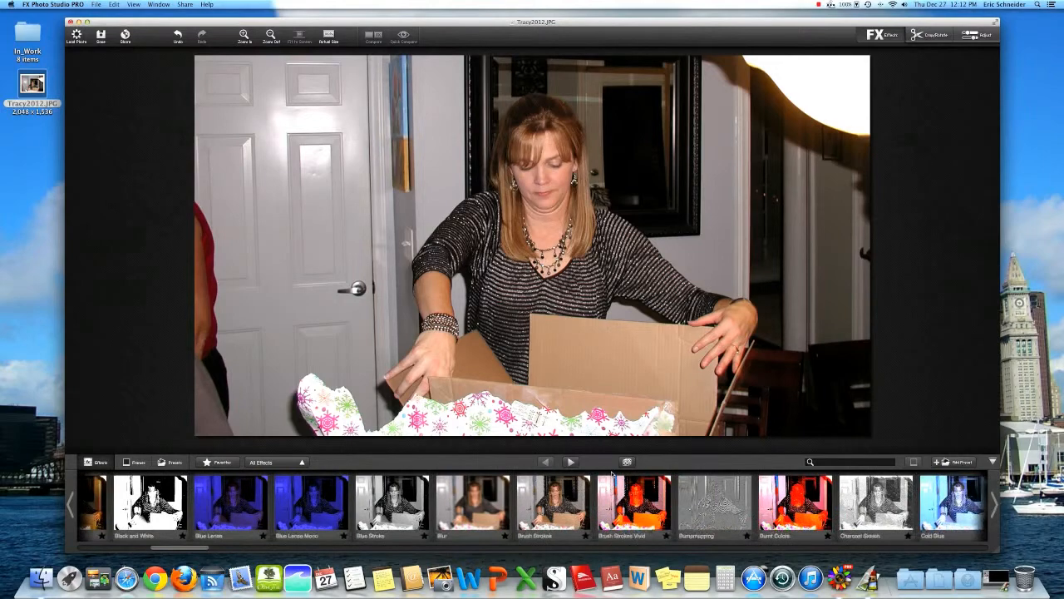
scroll(612, 499, "right", 10)
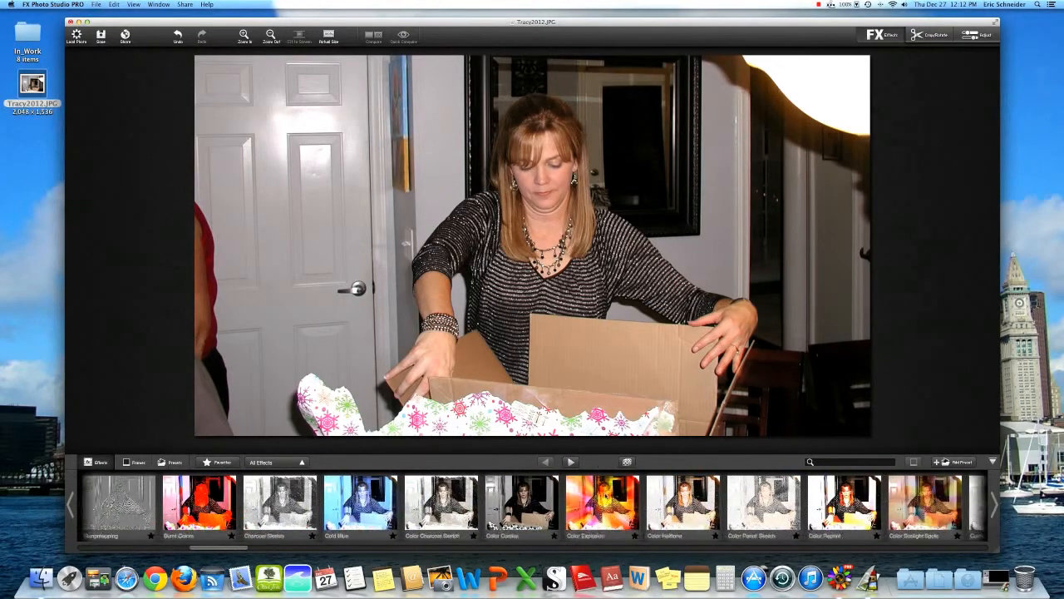
left_click(511, 528)
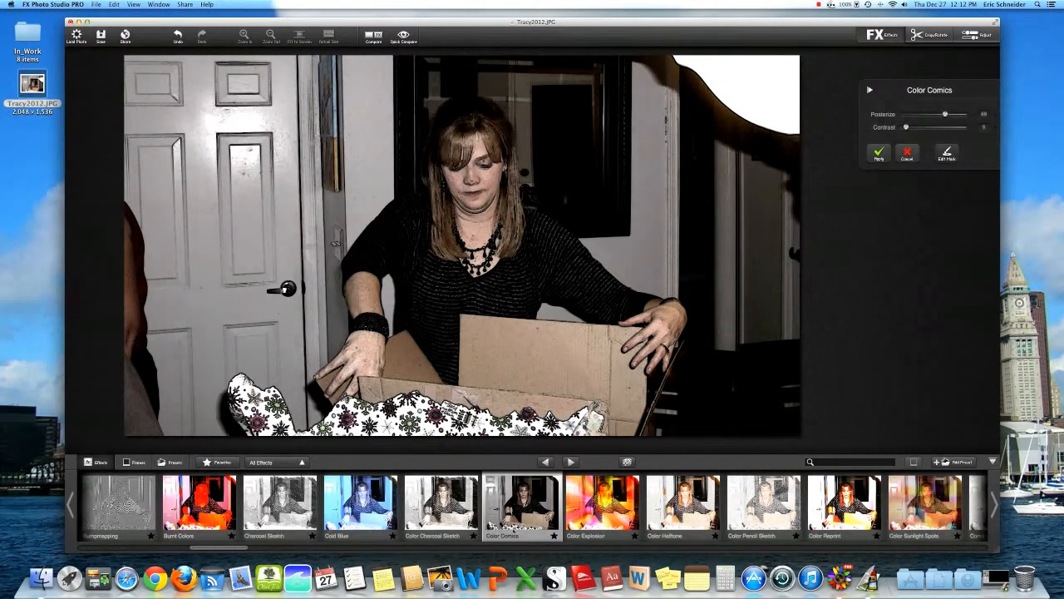
left_click(515, 511)
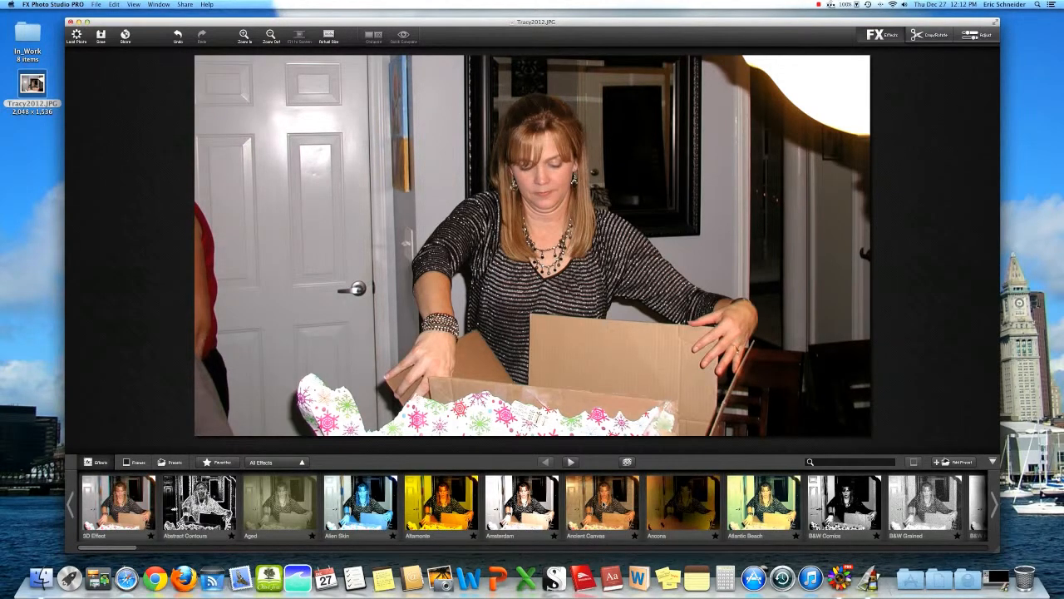
Show only the favorite effects, and return to the full effects list
left_click(473, 537)
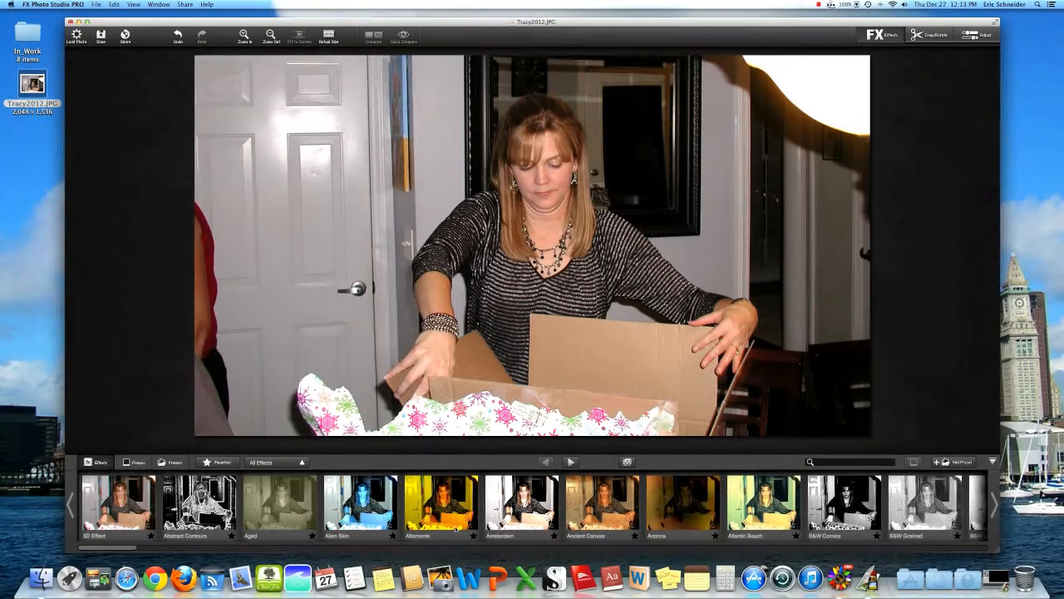
left_click(222, 463)
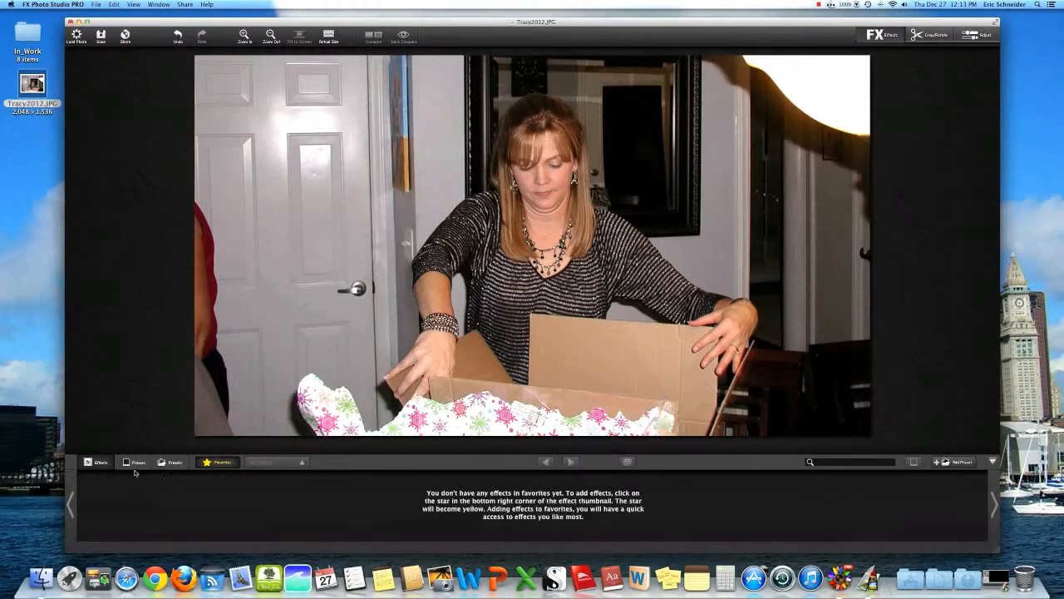
left_click(202, 462)
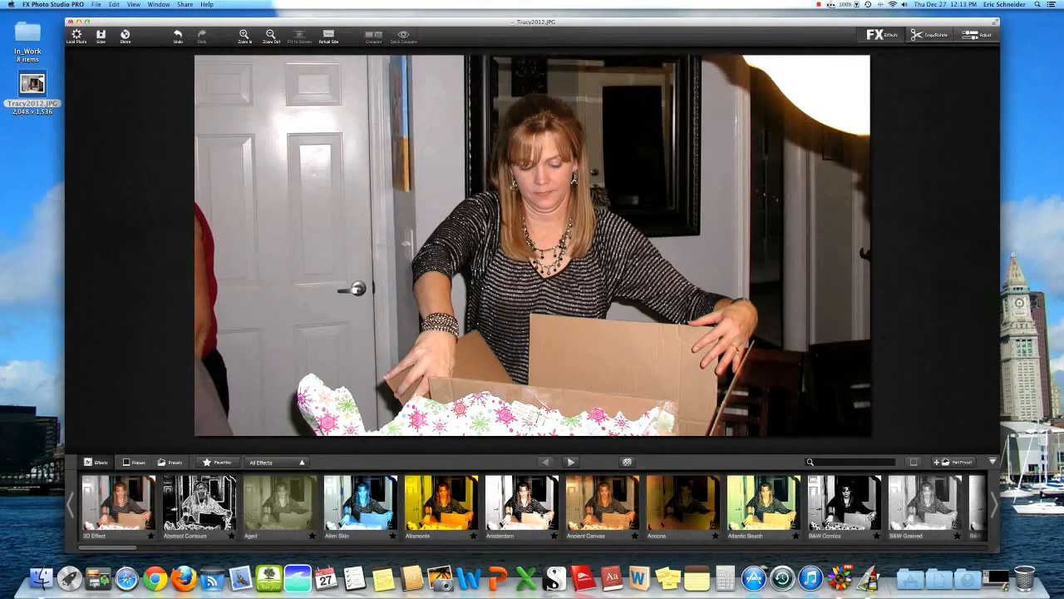
Try the Brush Strokes effect, compare it side by side with the original photo, and cancel it
scroll(542, 507, "right", 5)
scroll(601, 497, "right", 9)
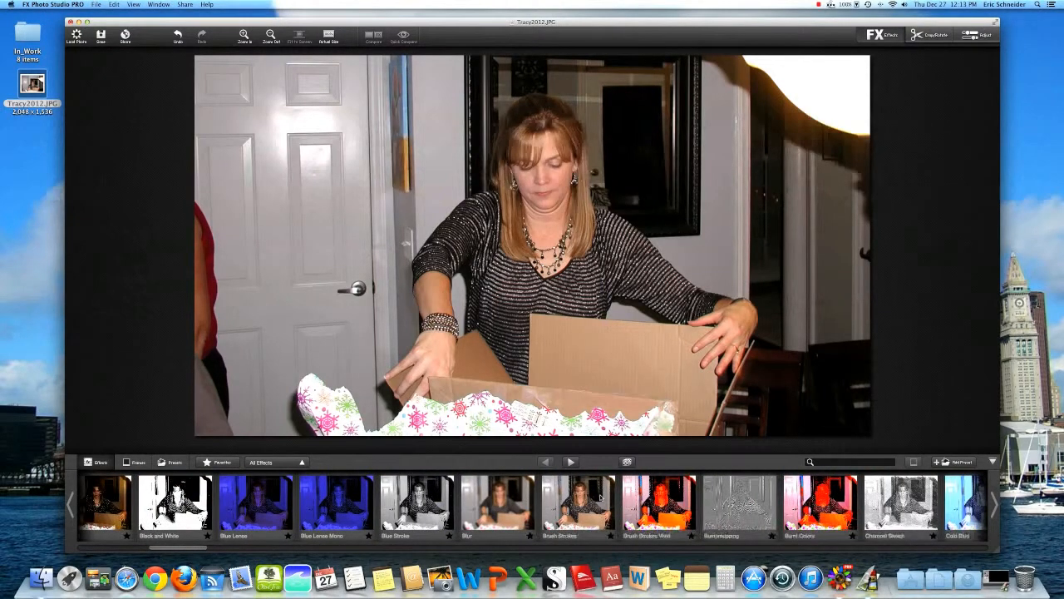
scroll(600, 497, "right", 1)
left_click(566, 497)
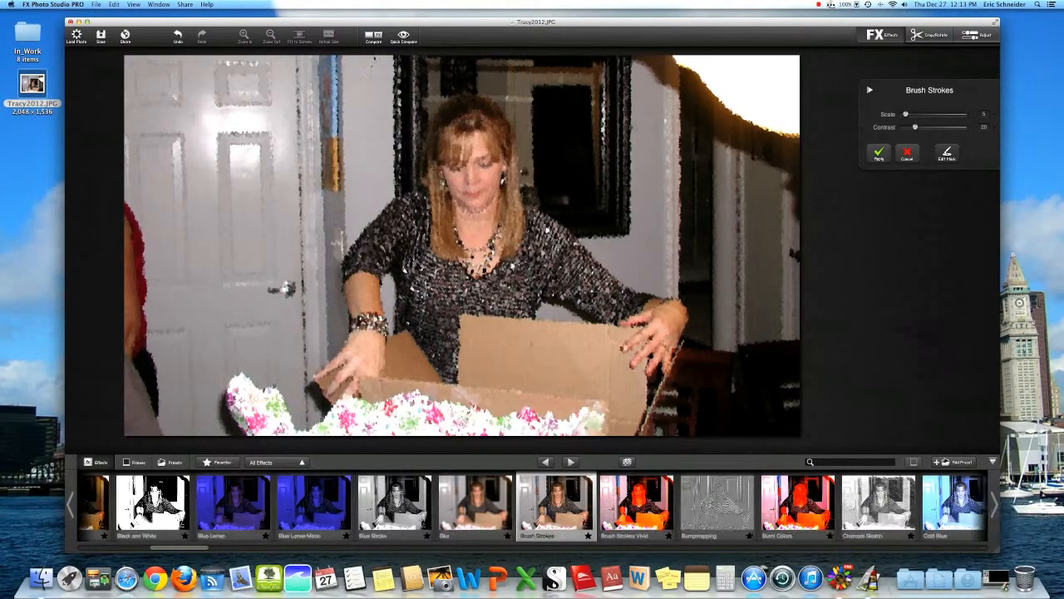
left_click(375, 38)
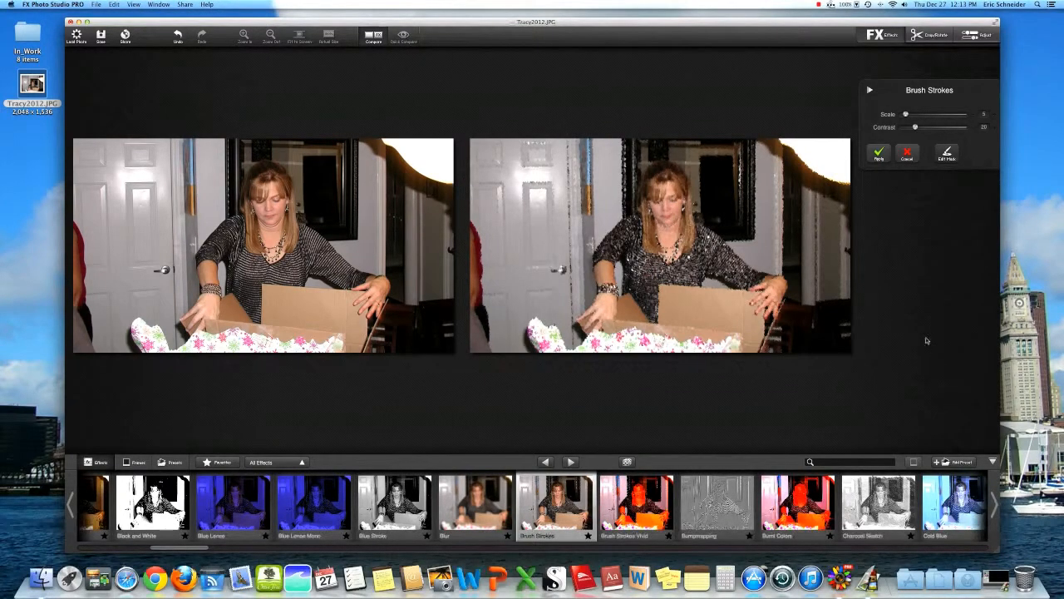
left_click(907, 153)
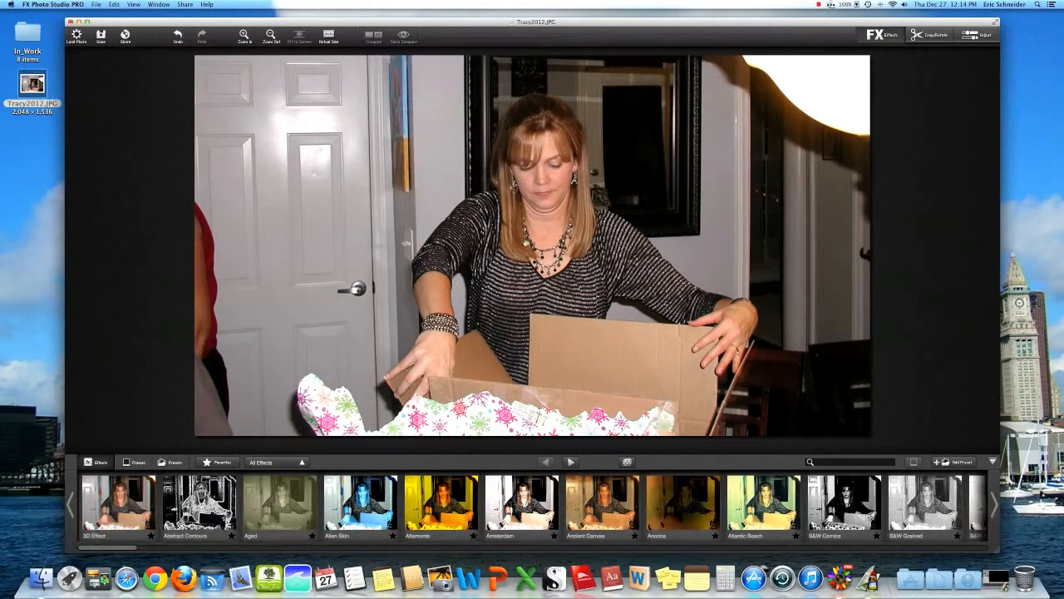
Try the Ancona effect and quickly compare it with the original photo
left_click(246, 37)
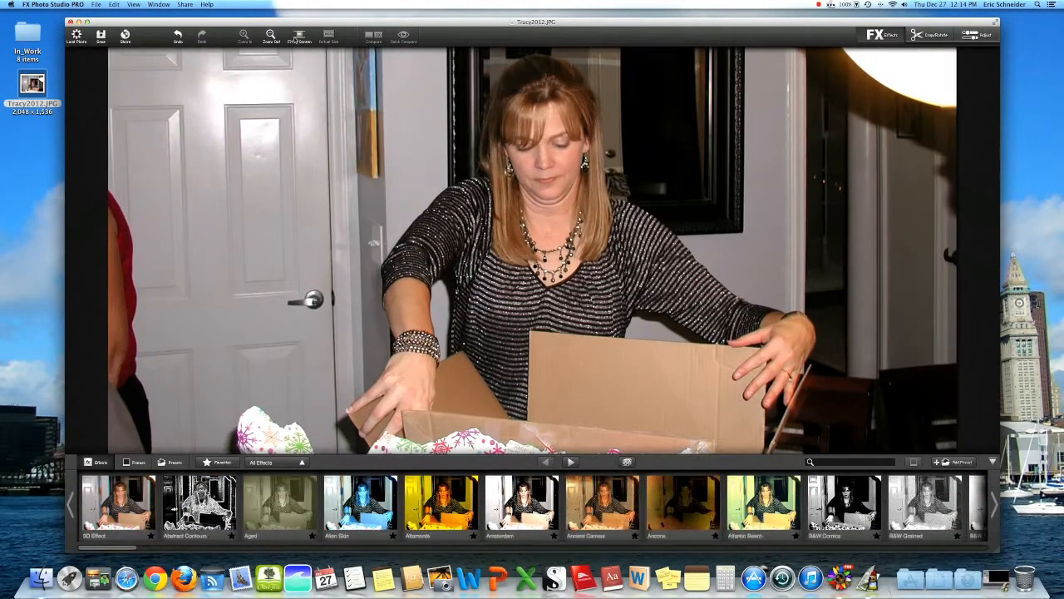
left_click(271, 37)
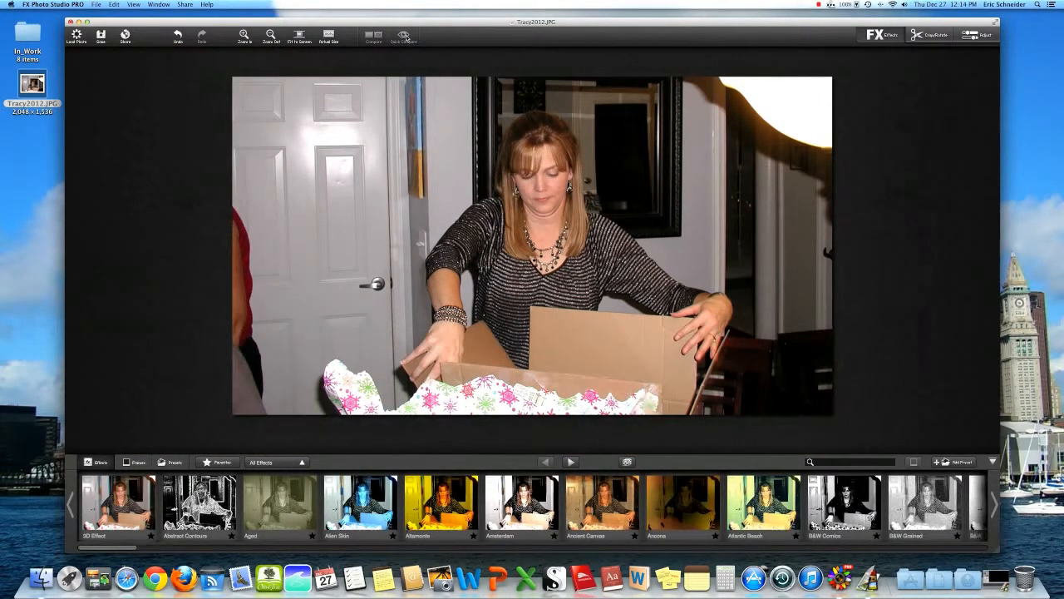
left_click(682, 499)
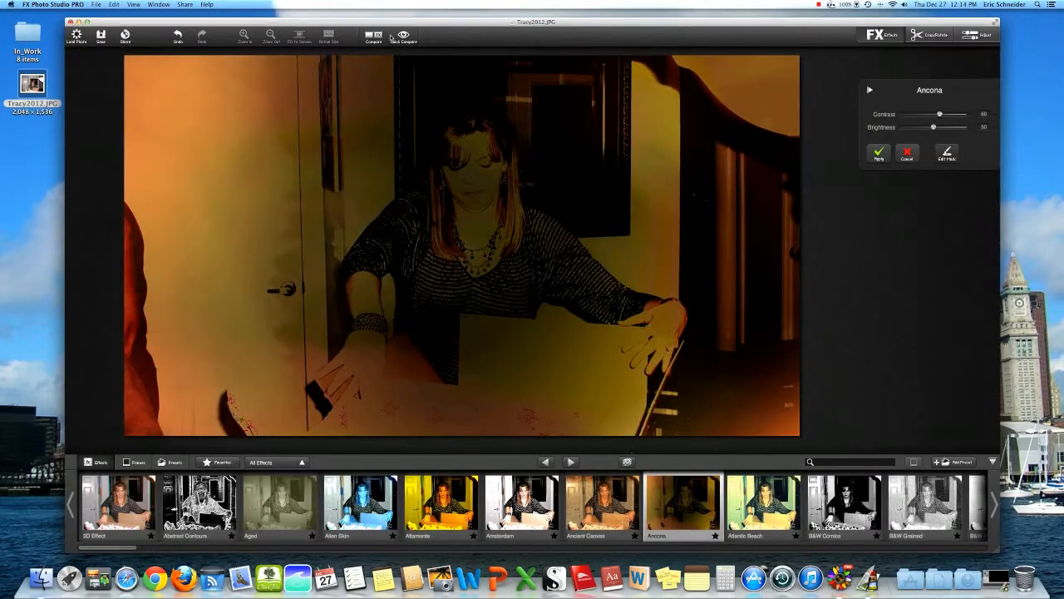
left_click(404, 36)
left_click(404, 36)
left_click(698, 513)
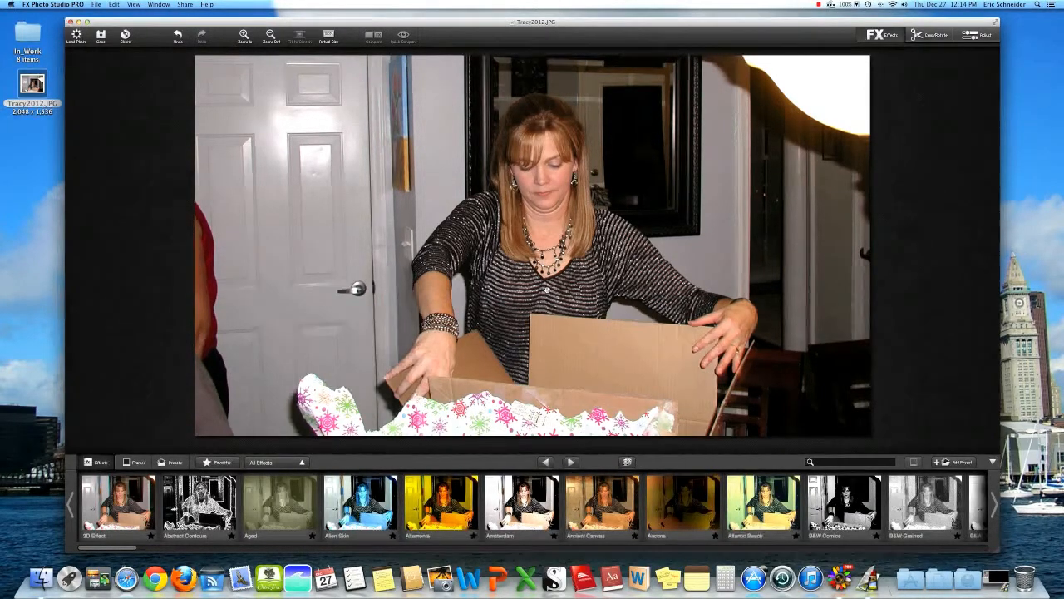
Add G&A Frame 5 around the photo and set the frame width to 61
left_click(134, 461)
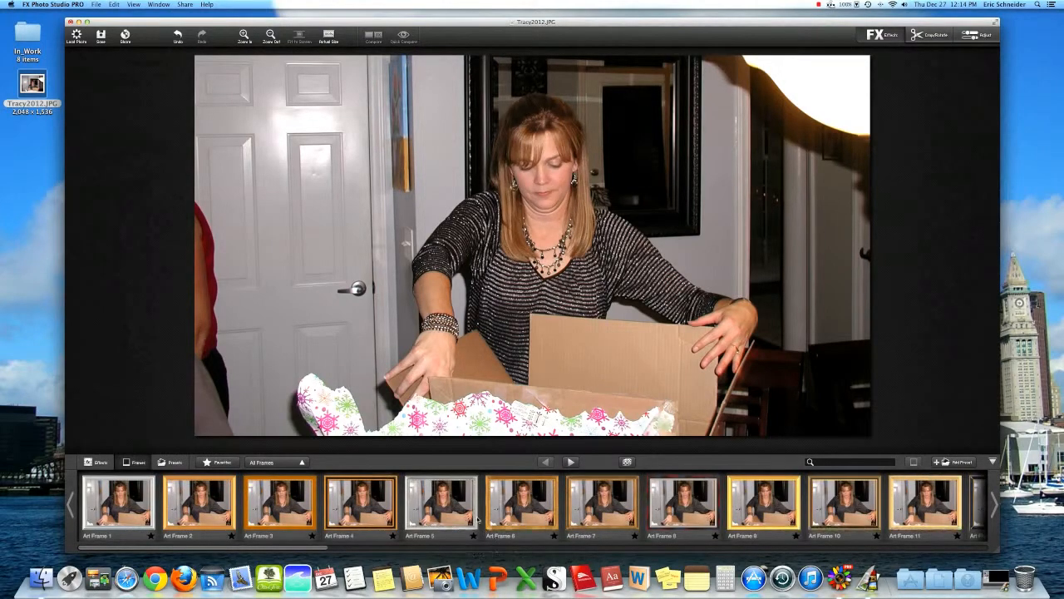
scroll(487, 529, "right", 5)
scroll(459, 520, "right", 20)
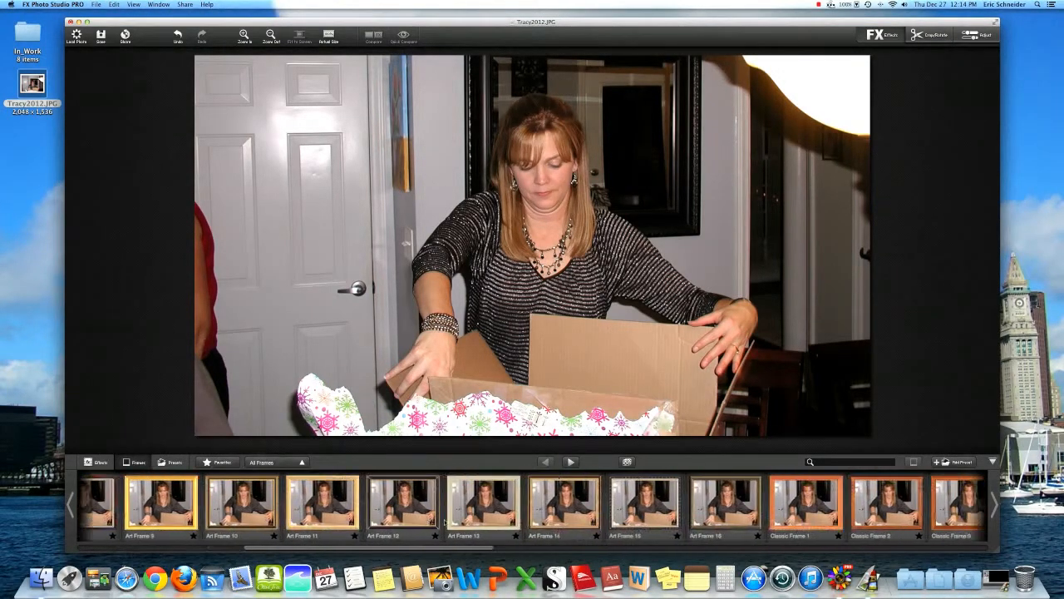
scroll(446, 523, "right", 5)
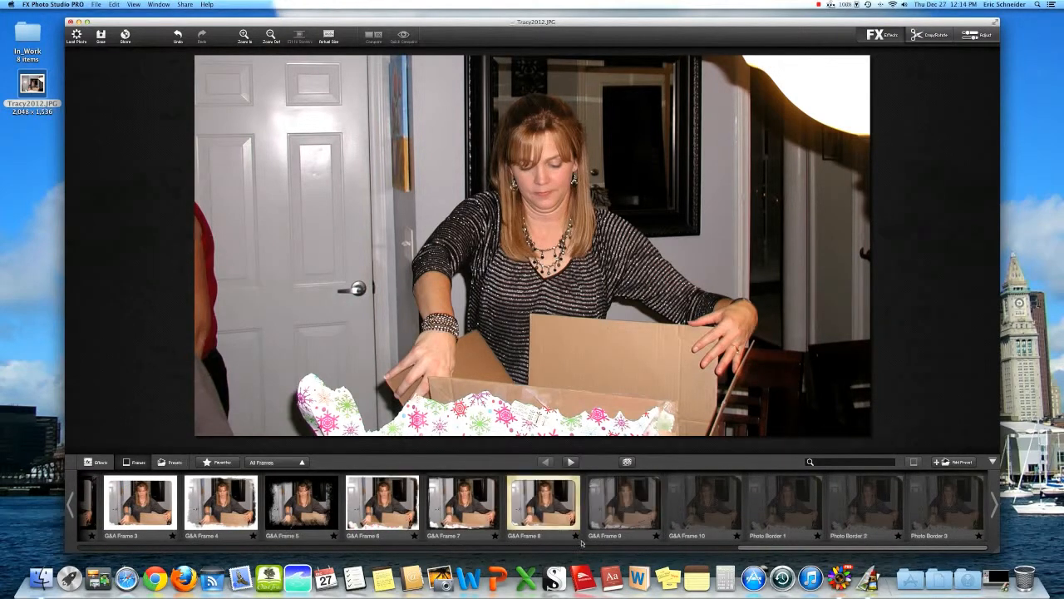
left_click(302, 503)
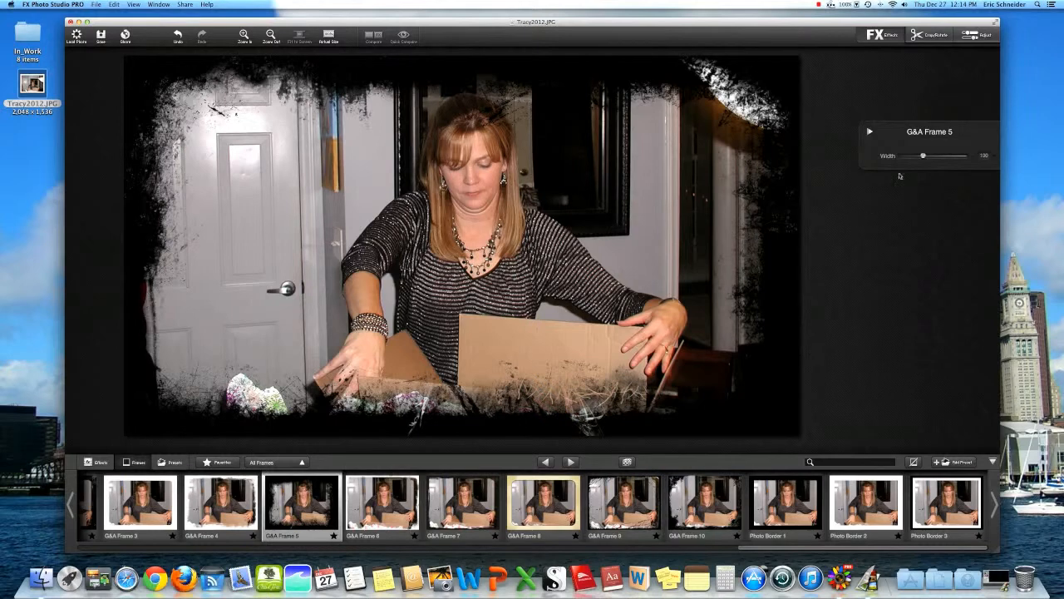
left_click_drag(924, 157, 907, 157)
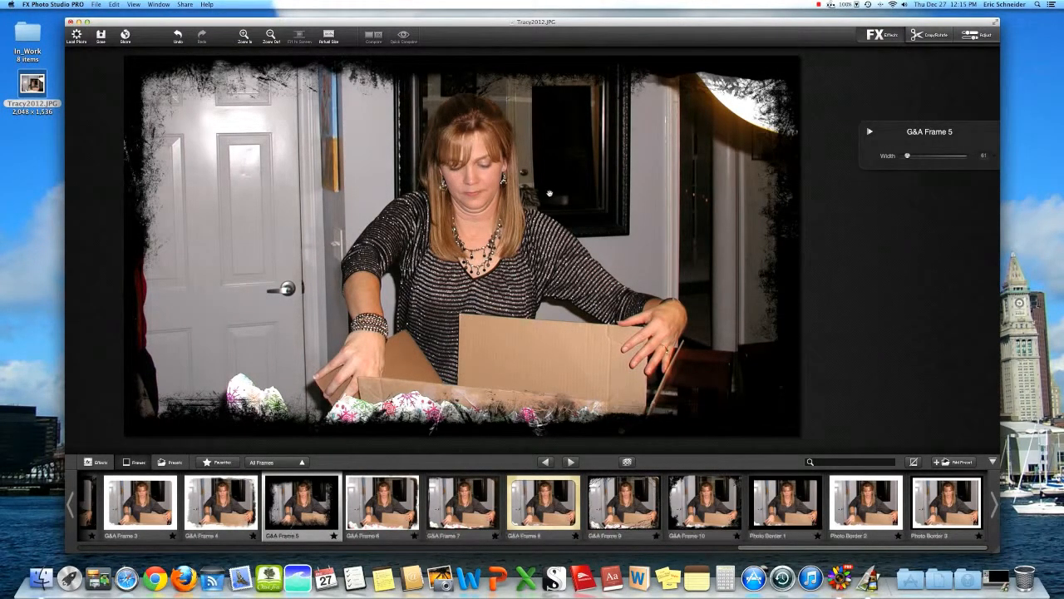
Try an Exposure adjustment of 15 on the framed photo and reset the adjustments
left_click(974, 35)
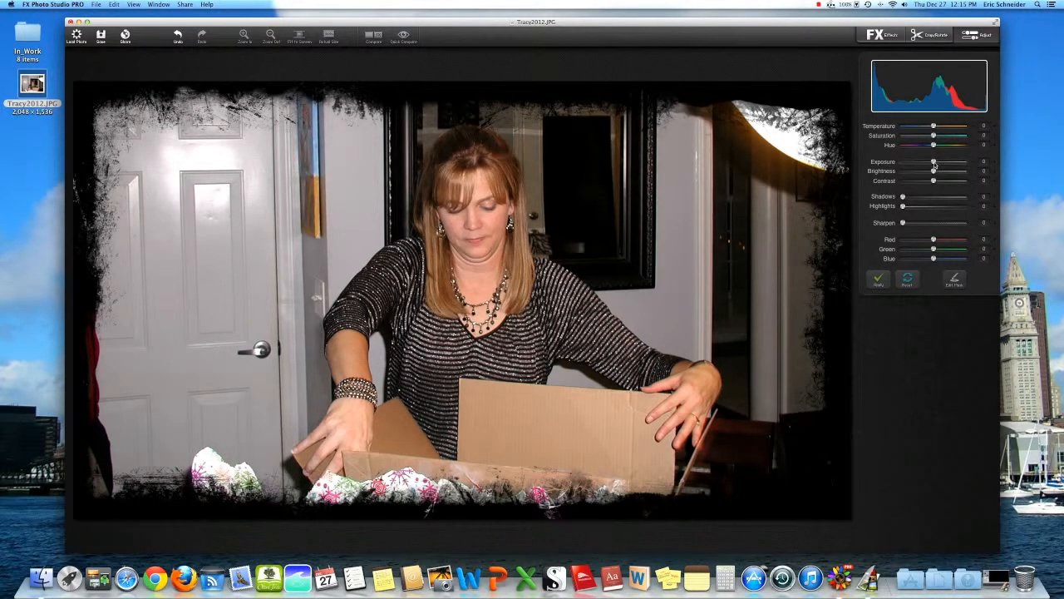
left_click_drag(934, 162, 943, 164)
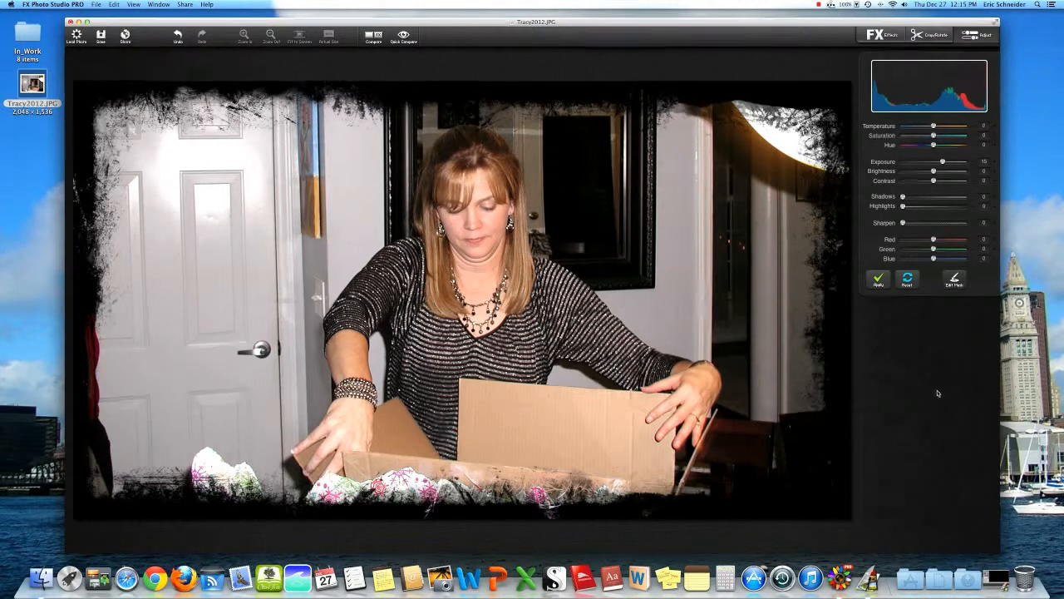
left_click(908, 281)
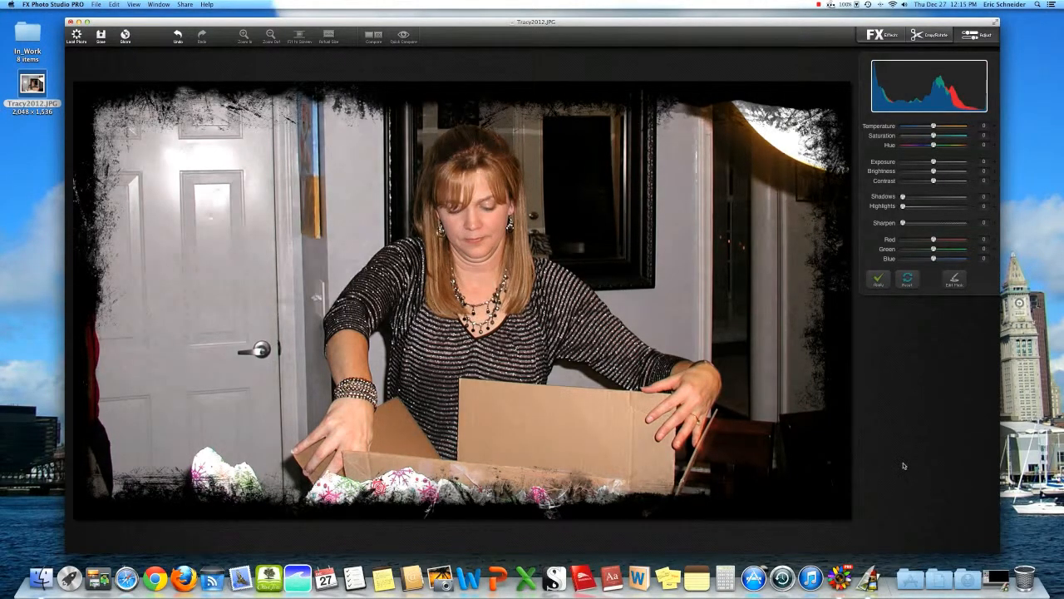